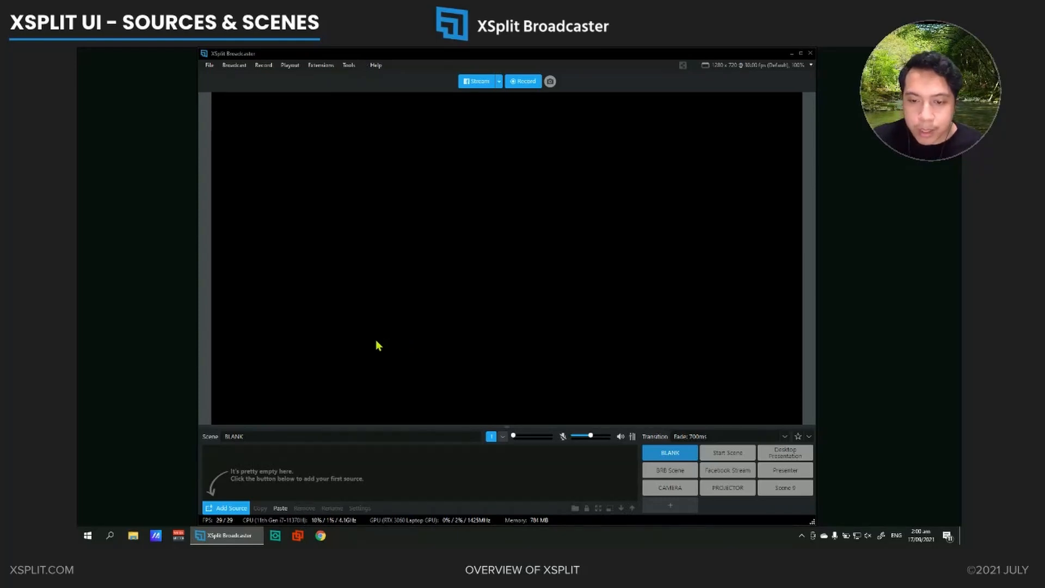
# Review the source types that can be added to the BLANK scene, from Screen capture to Twitch Widgets
pyautogui.click(227, 509)
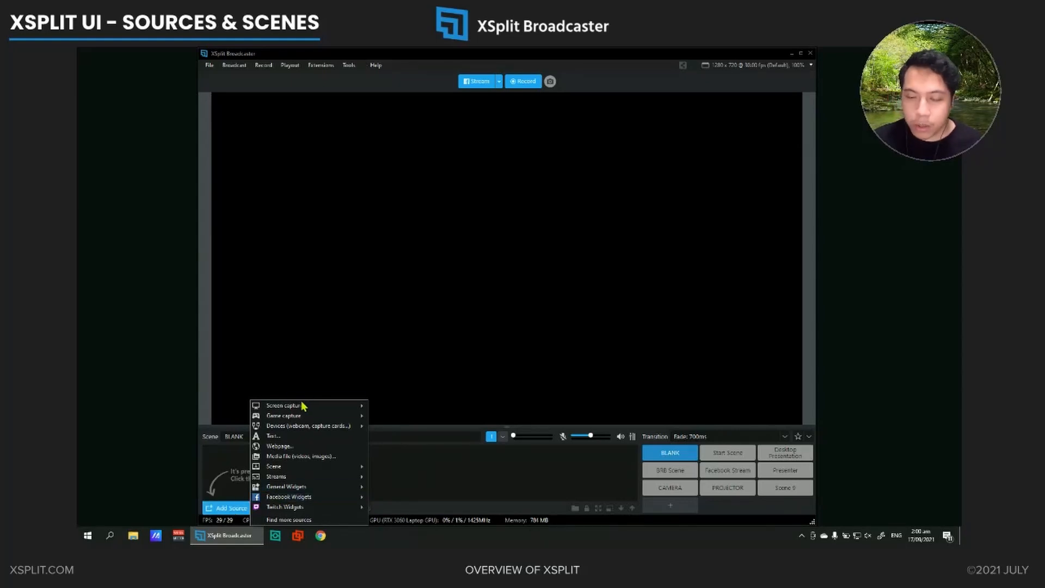
pyautogui.moveTo(300, 417)
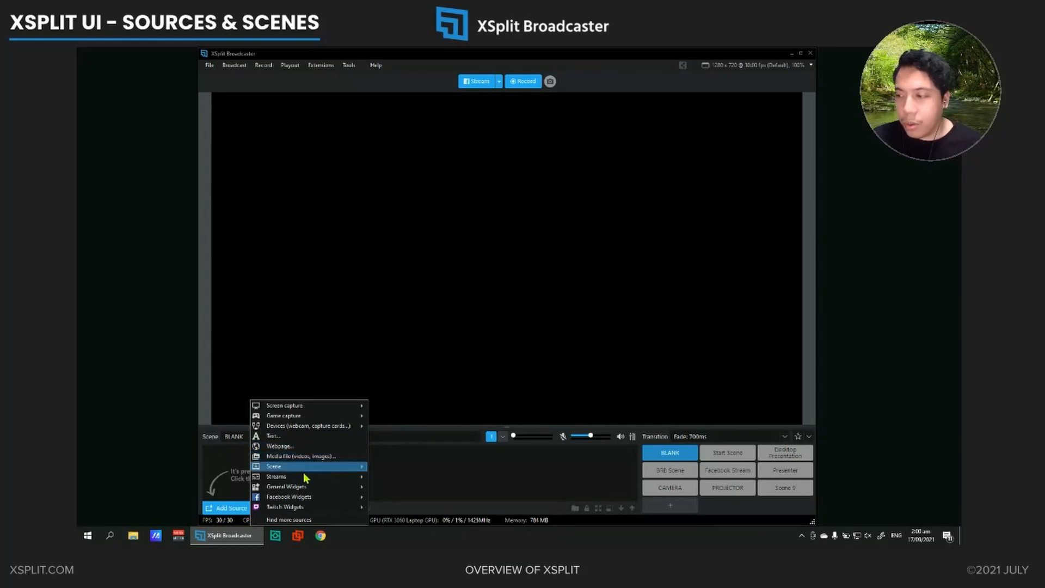
pyautogui.moveTo(301, 492)
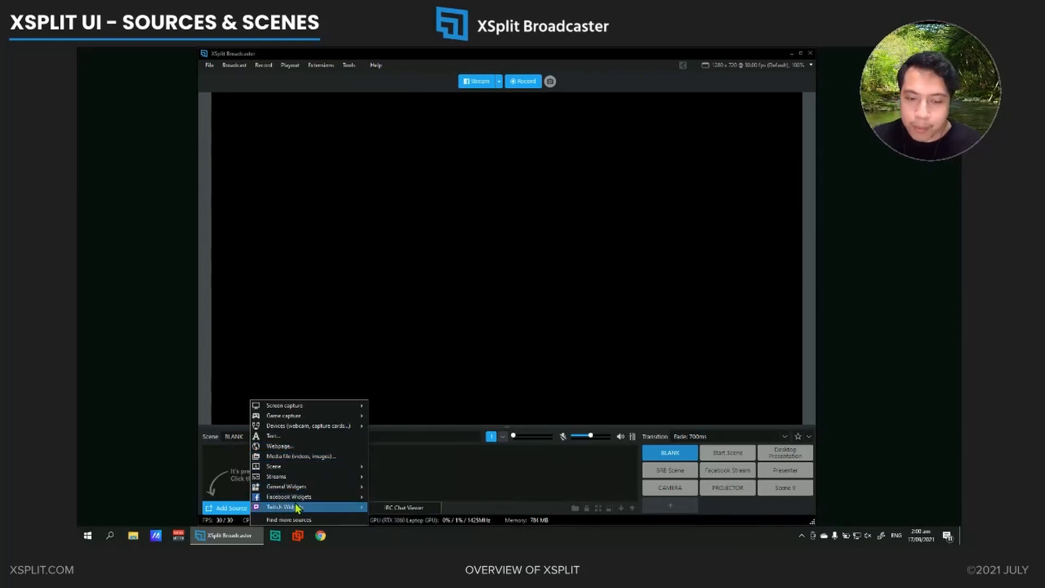
pyautogui.click(396, 369)
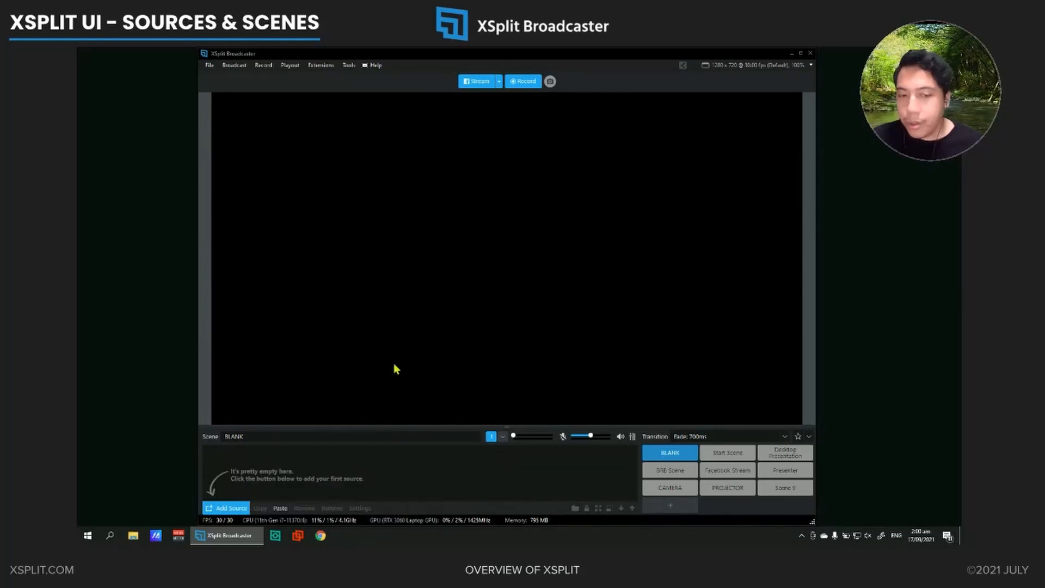
# Show the Start Scene and inspect its text and Social media.png sources, plus the commands for loading and saving presentations and scenes
pyautogui.click(711, 459)
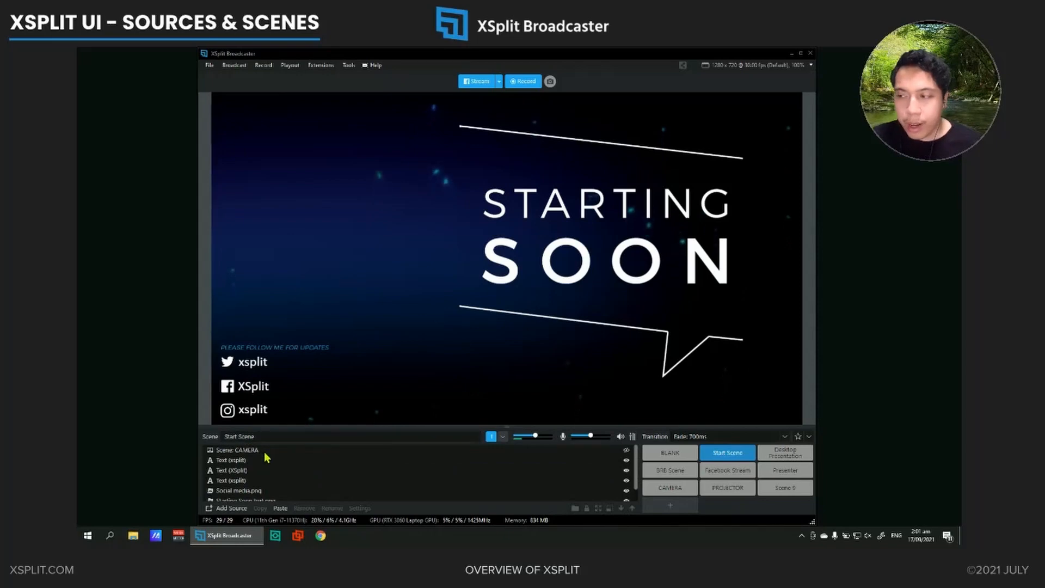
pyautogui.click(260, 461)
pyautogui.click(259, 470)
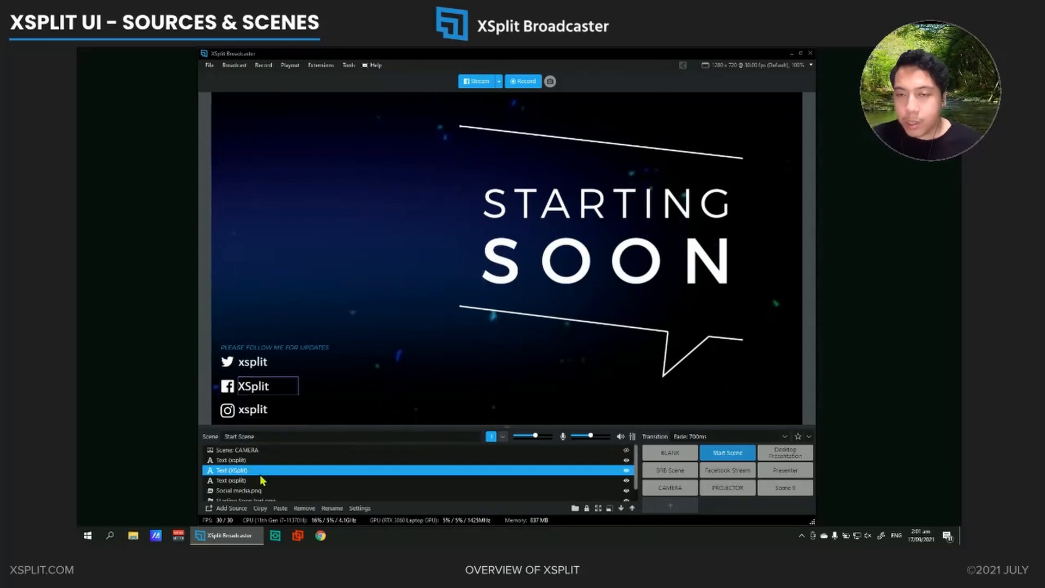
pyautogui.click(258, 480)
pyautogui.click(261, 490)
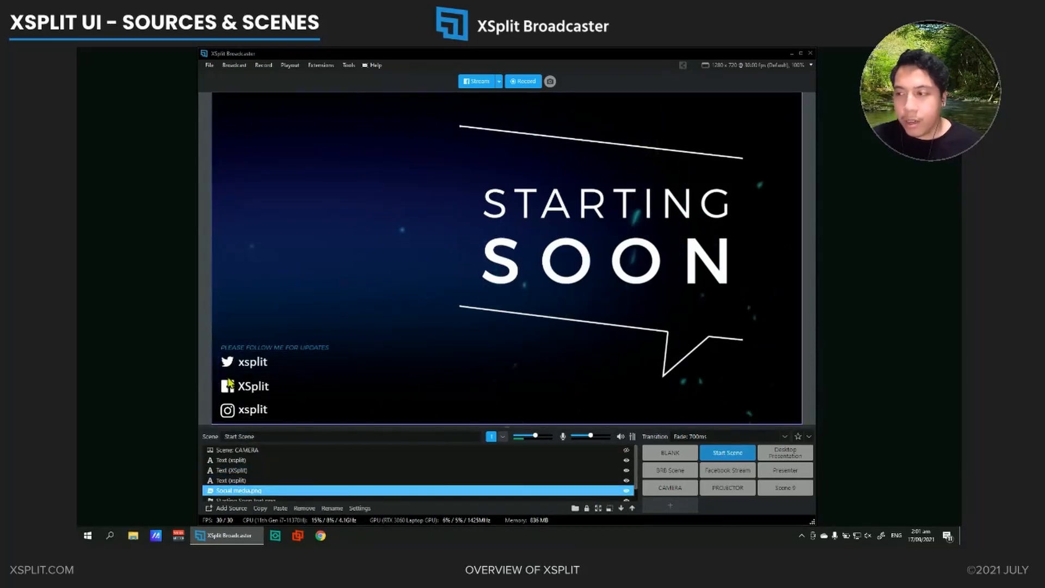
pyautogui.click(209, 65)
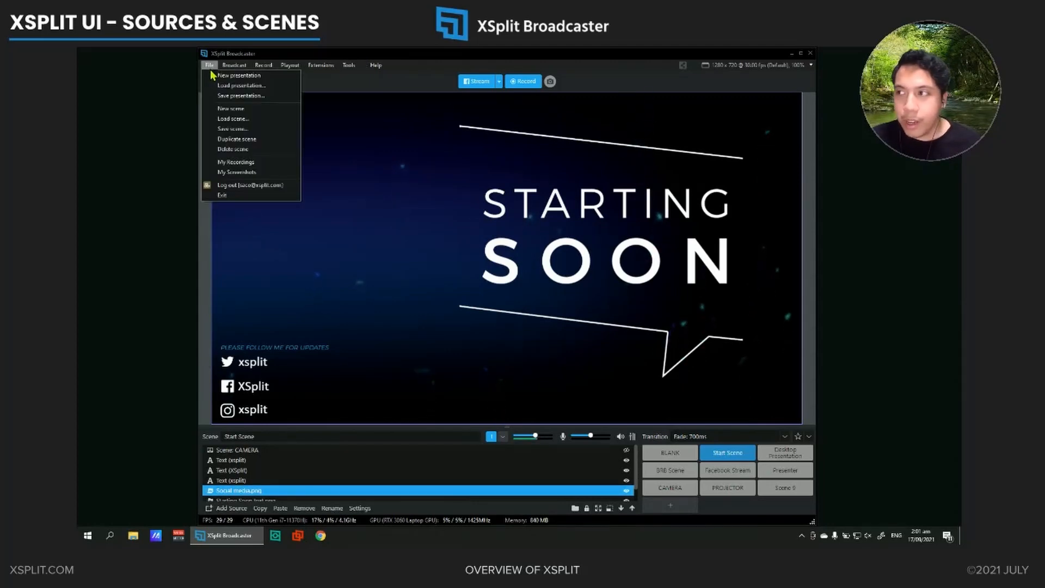
pyautogui.click(335, 85)
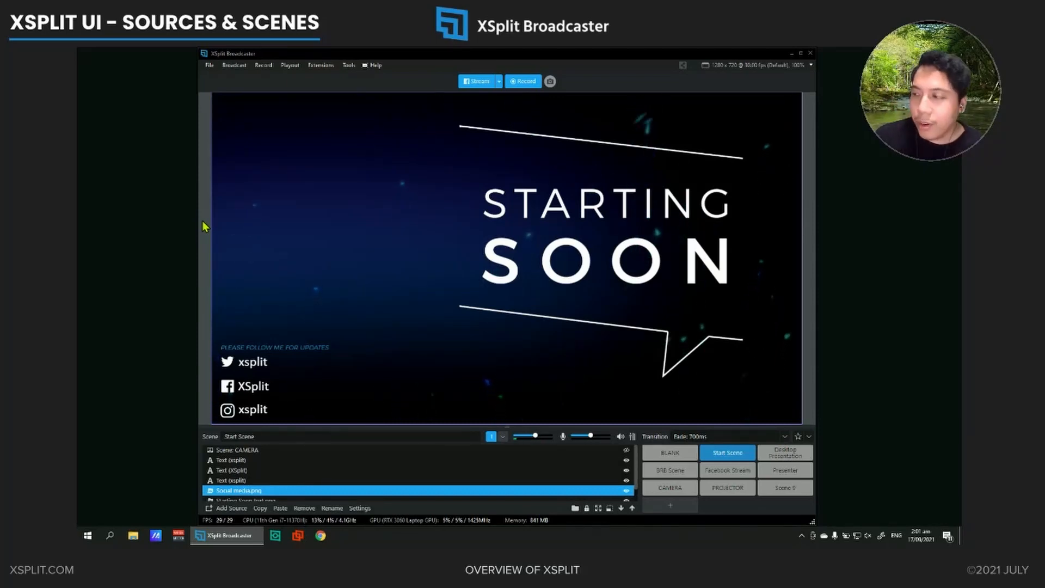
pyautogui.click(669, 468)
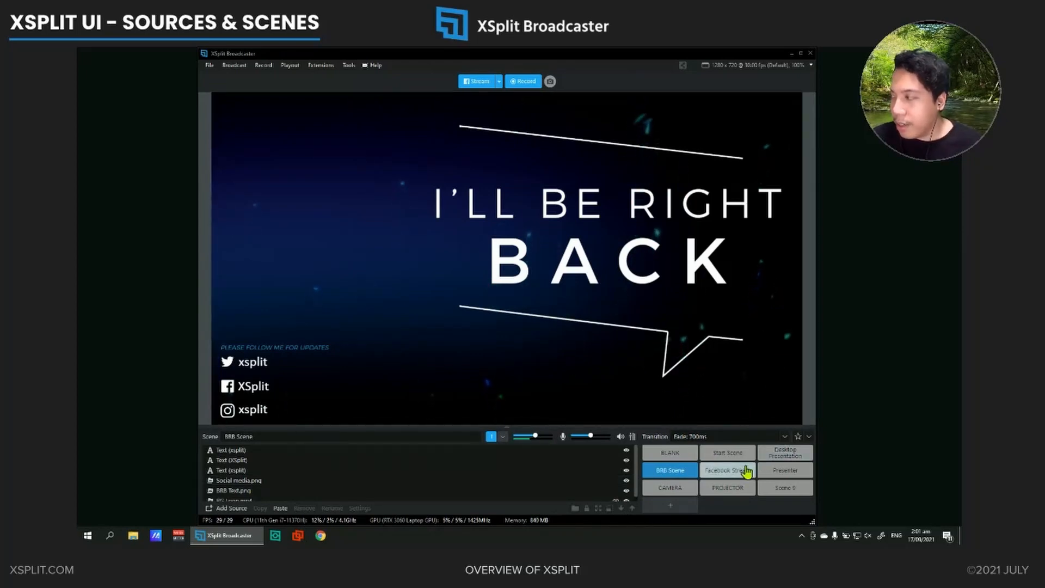
pyautogui.click(783, 453)
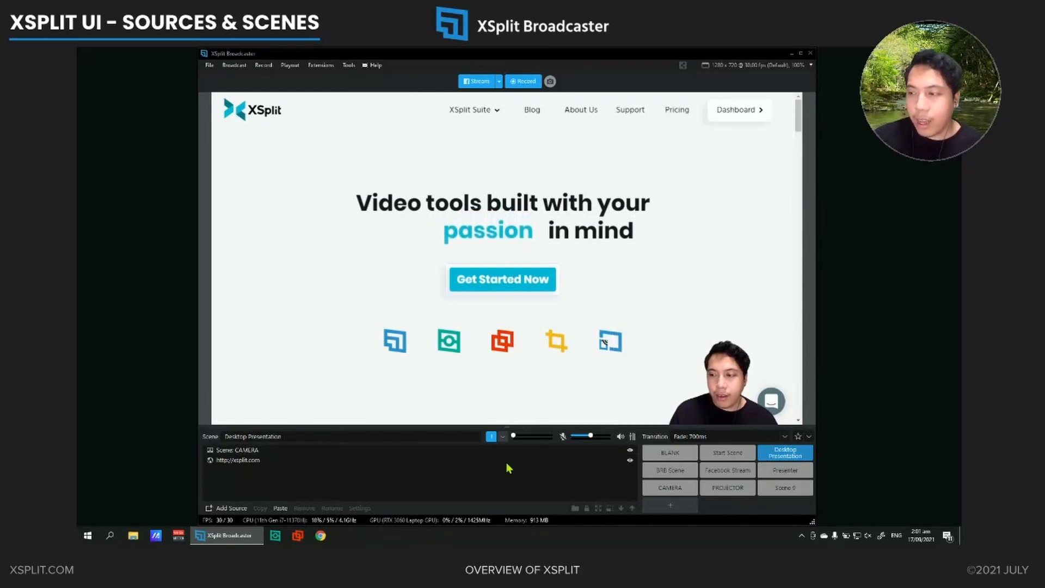
pyautogui.click(481, 450)
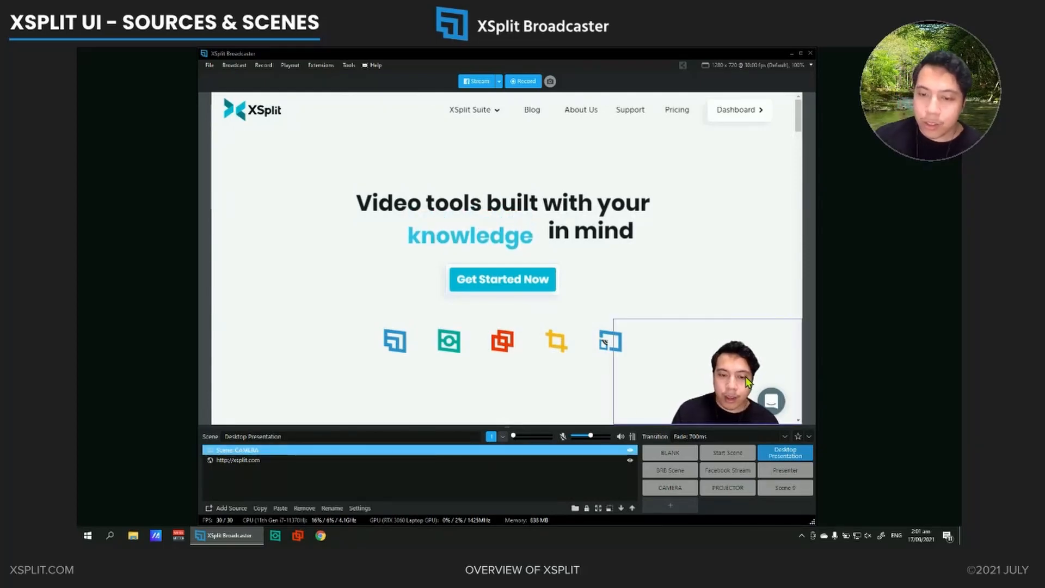
pyautogui.moveTo(735, 377); pyautogui.dragTo(737, 406)
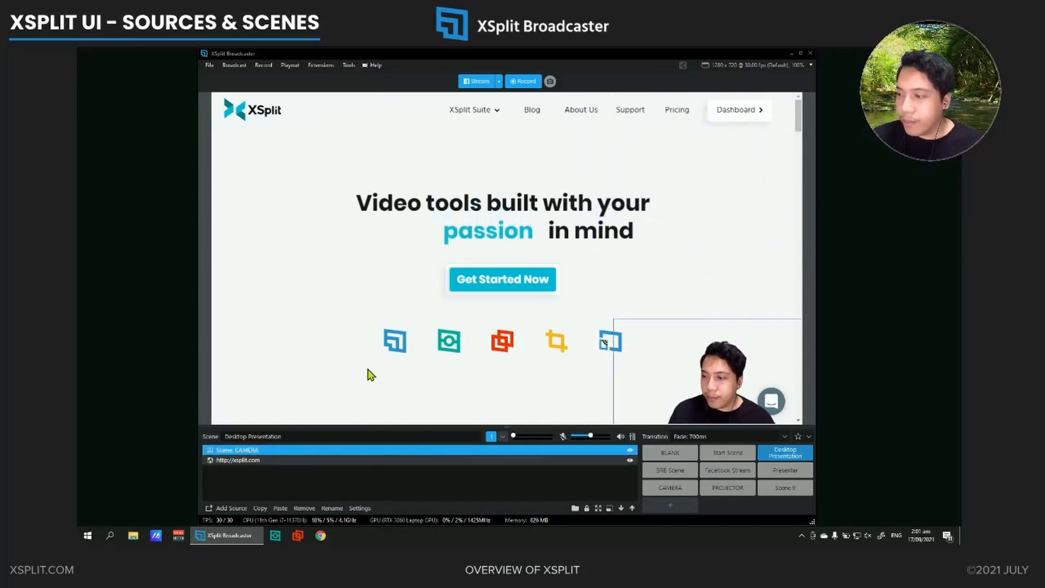
pyautogui.click(262, 469)
pyautogui.click(250, 451)
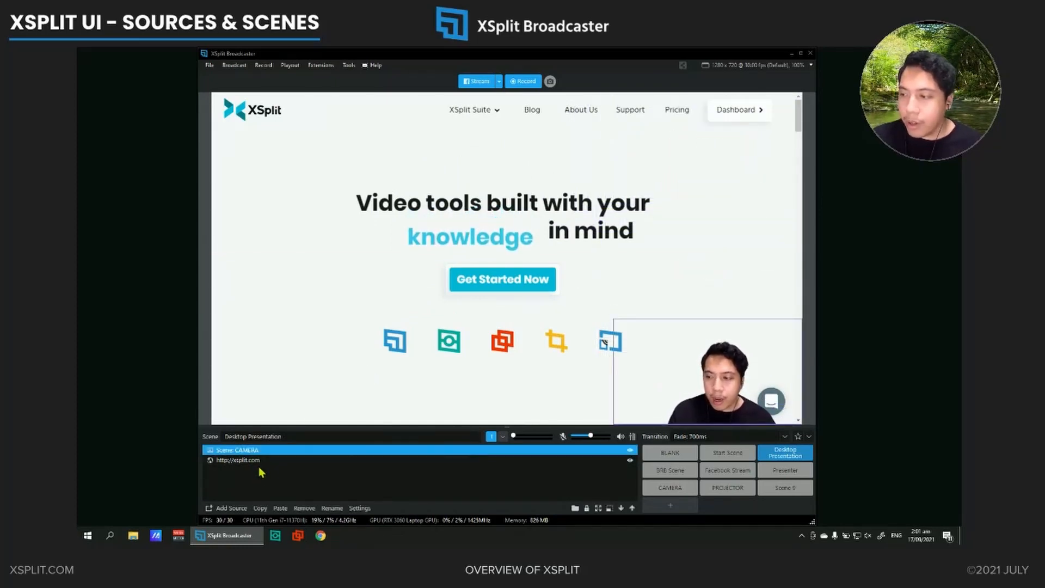
pyautogui.click(259, 466)
pyautogui.click(256, 462)
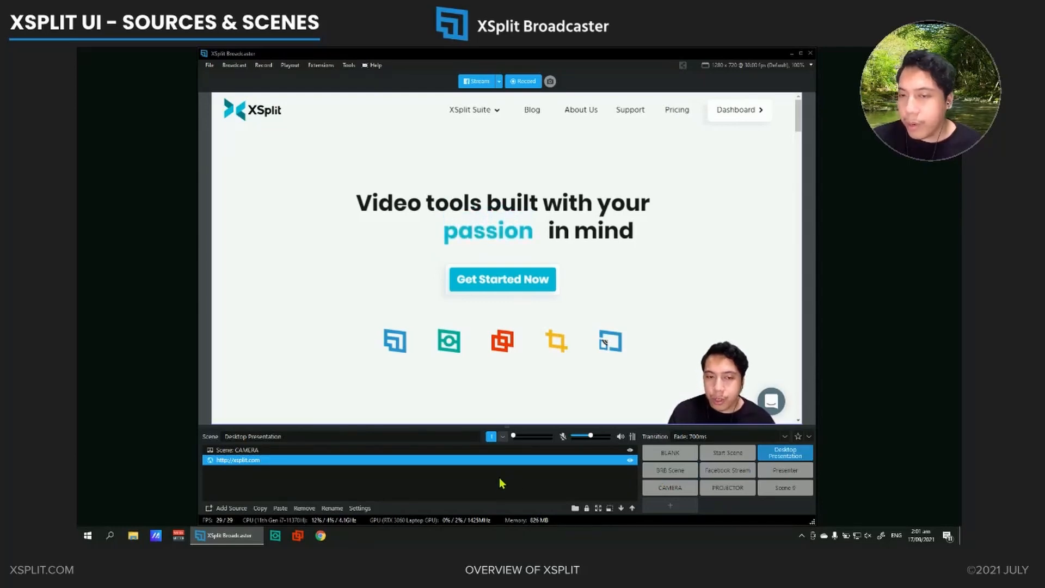
# Show the Facebook Stream scene and inspect its Facebook Live Comments and Facebook Live Reactions Animation sources
pyautogui.click(728, 471)
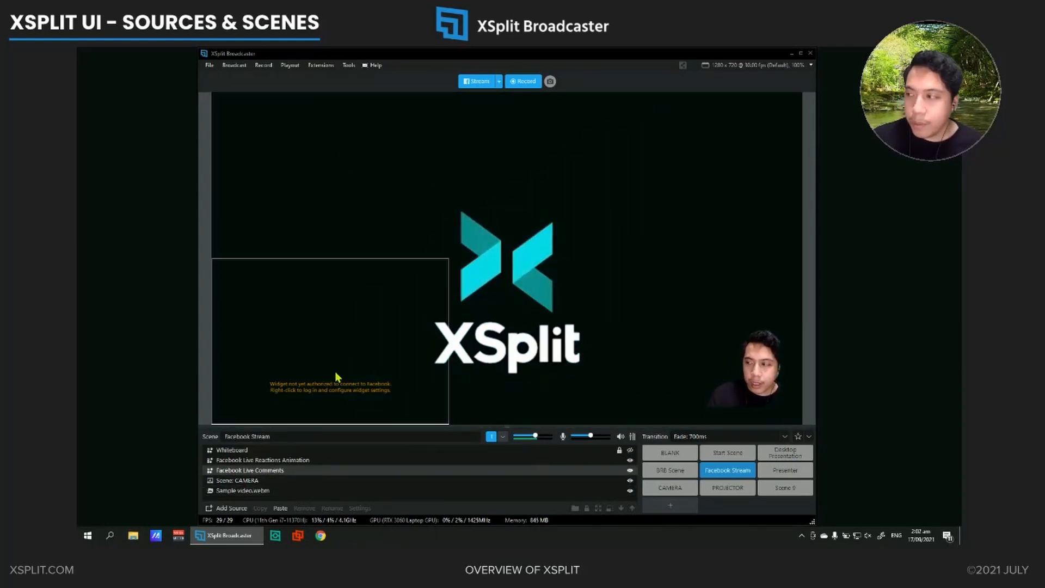
pyautogui.click(336, 373)
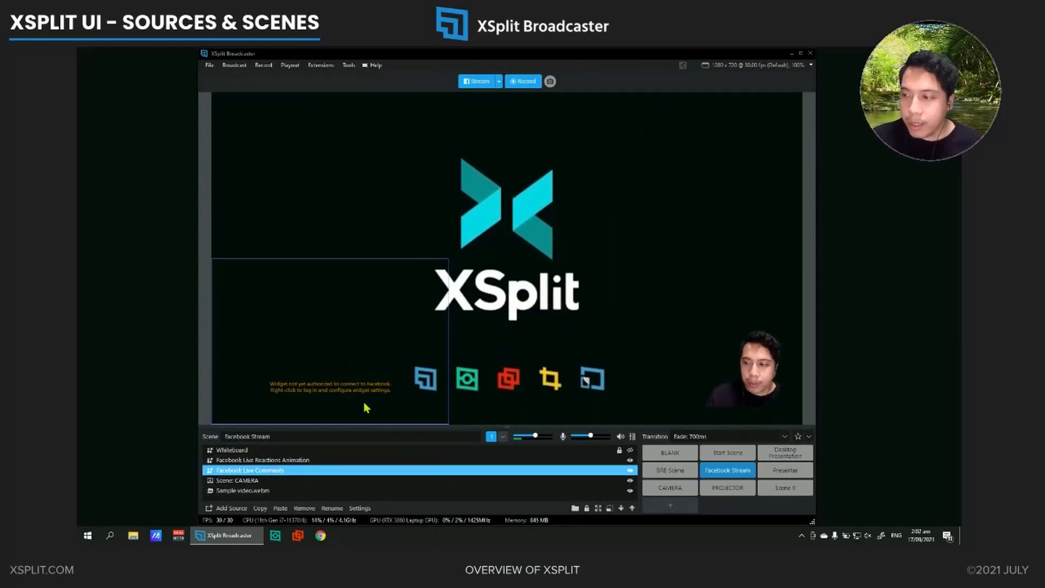
pyautogui.click(257, 462)
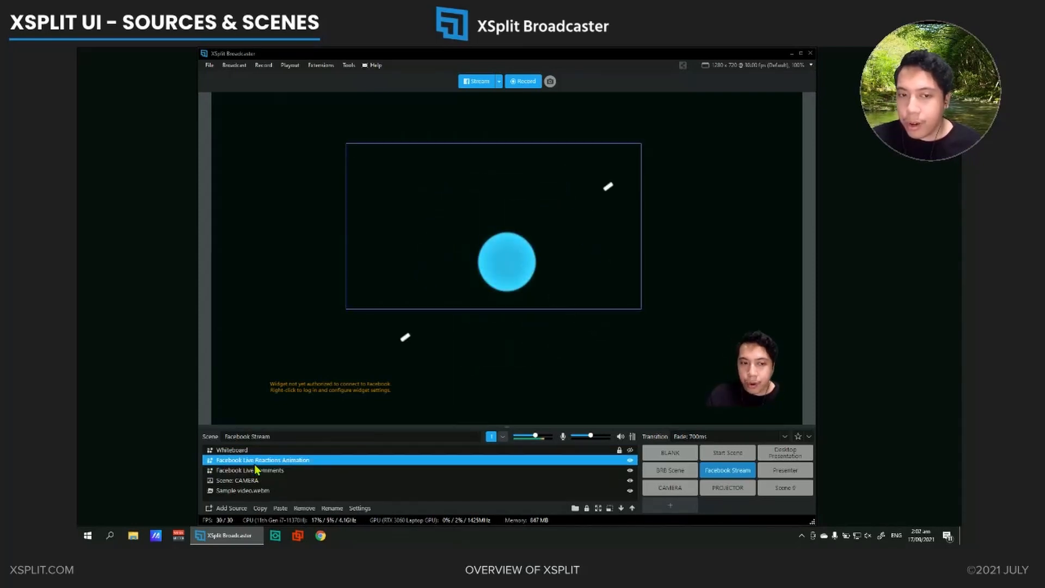
pyautogui.click(254, 471)
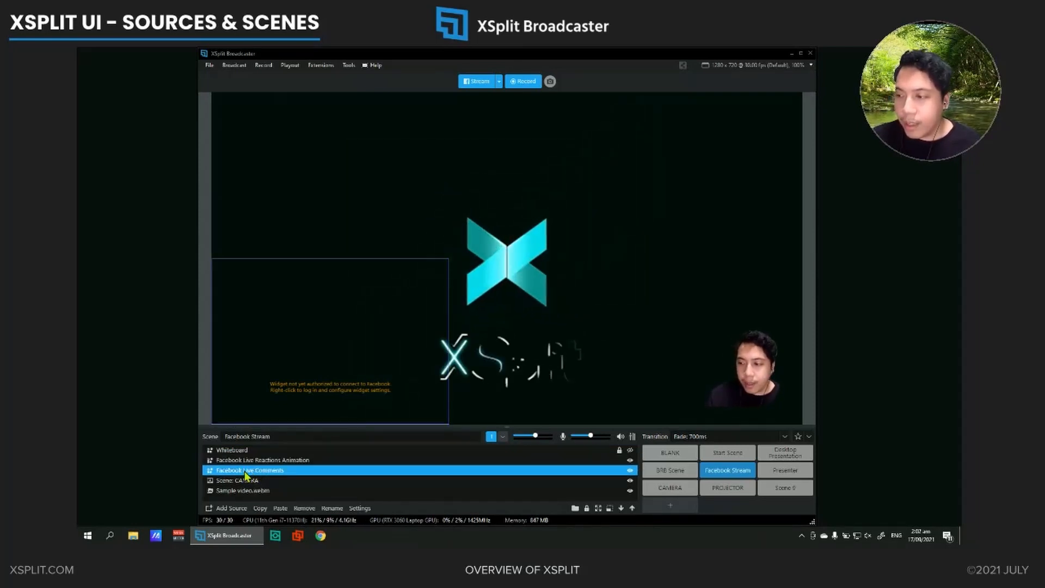
# Check which Facebook widgets are available to add as sources in the Facebook Stream scene
pyautogui.click(231, 508)
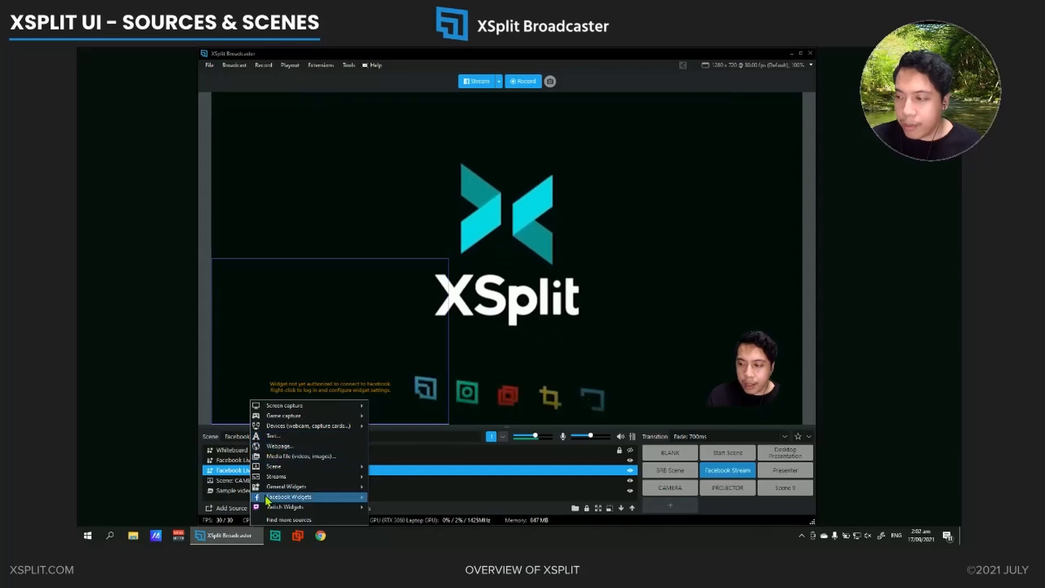
pyautogui.moveTo(267, 496)
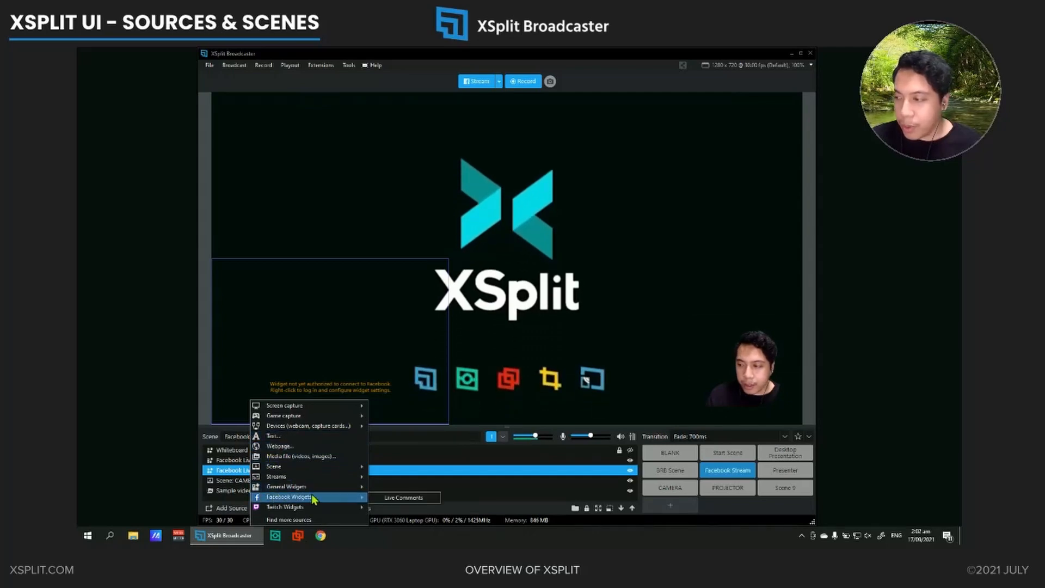
pyautogui.click(216, 500)
# Browse the source plugins in the Plugin Store, and close the store
pyautogui.click(348, 65)
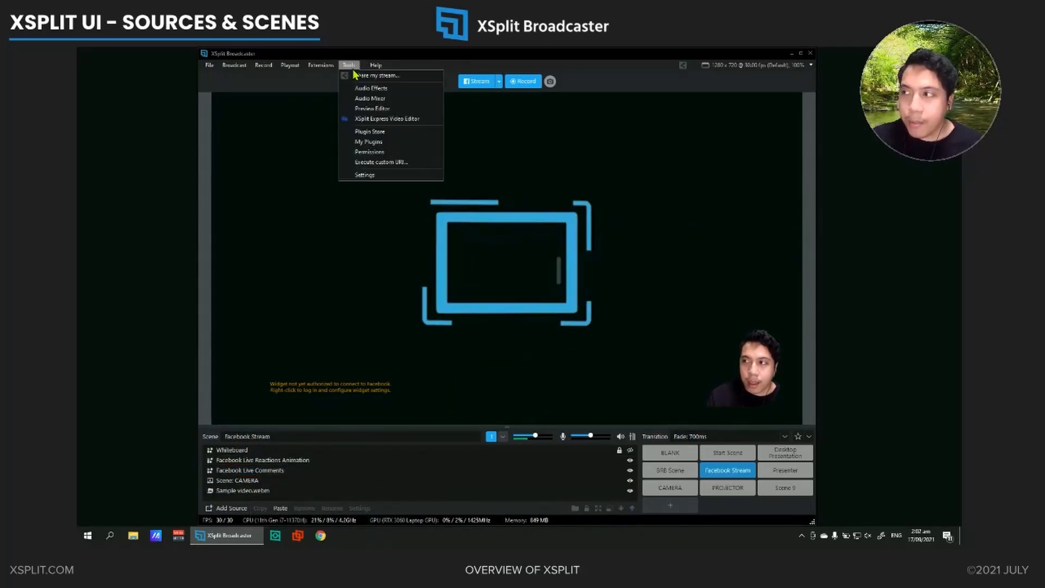
pyautogui.click(368, 133)
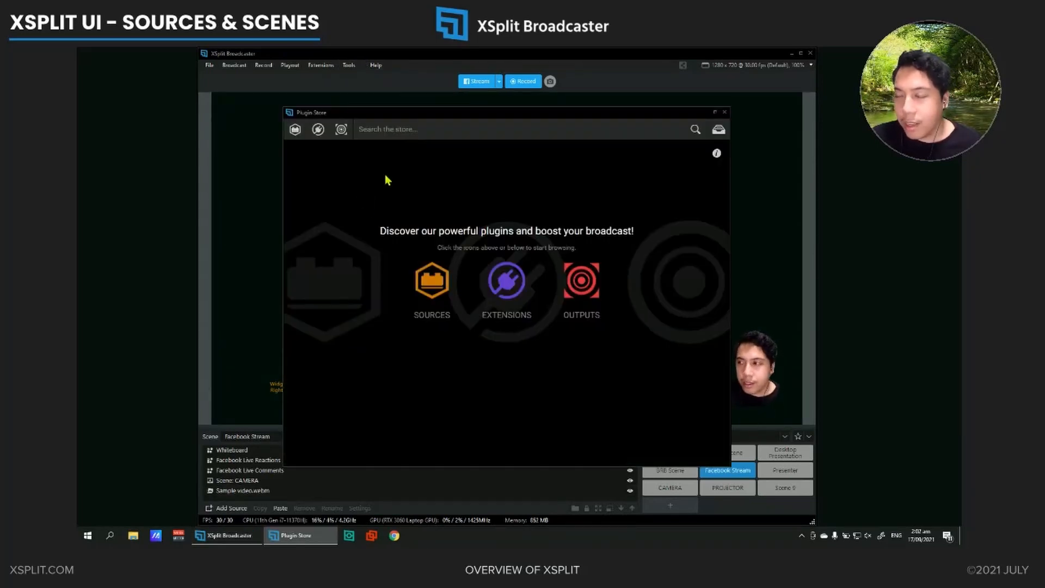
pyautogui.click(394, 131)
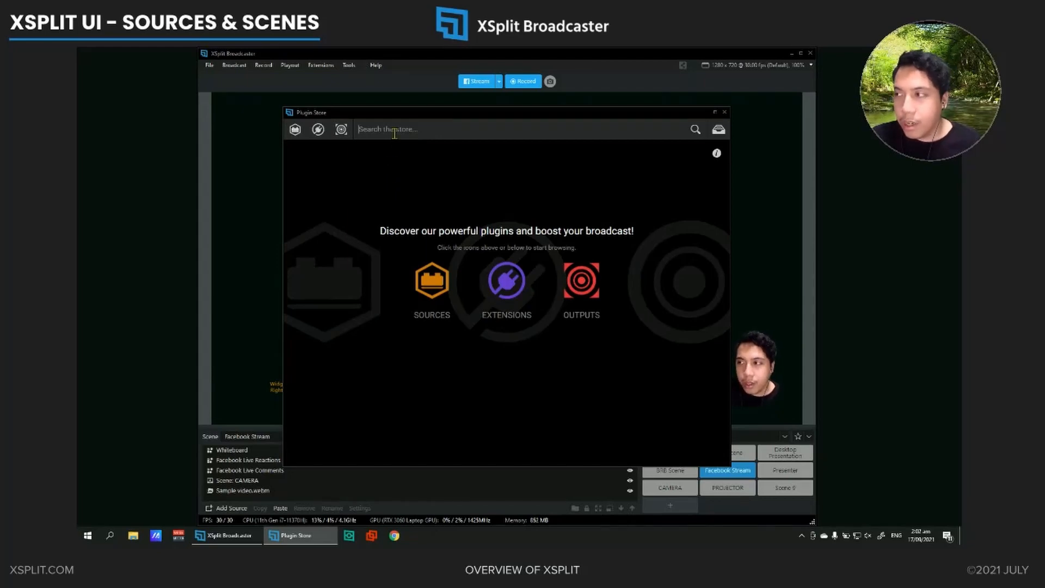
pyautogui.click(298, 136)
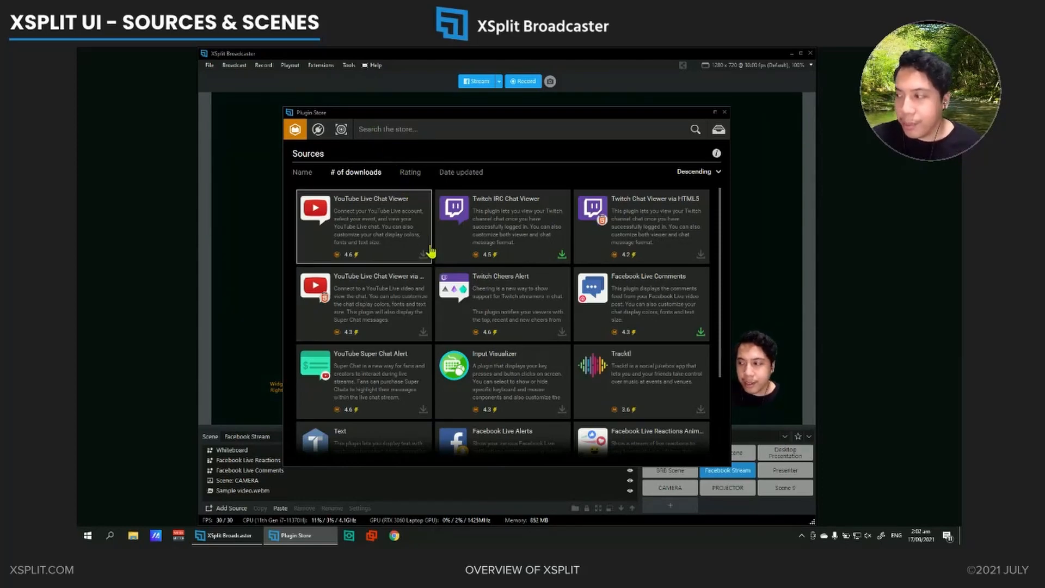
pyautogui.scroll(-2, 451, 280)
pyautogui.scroll(-2, 450, 281)
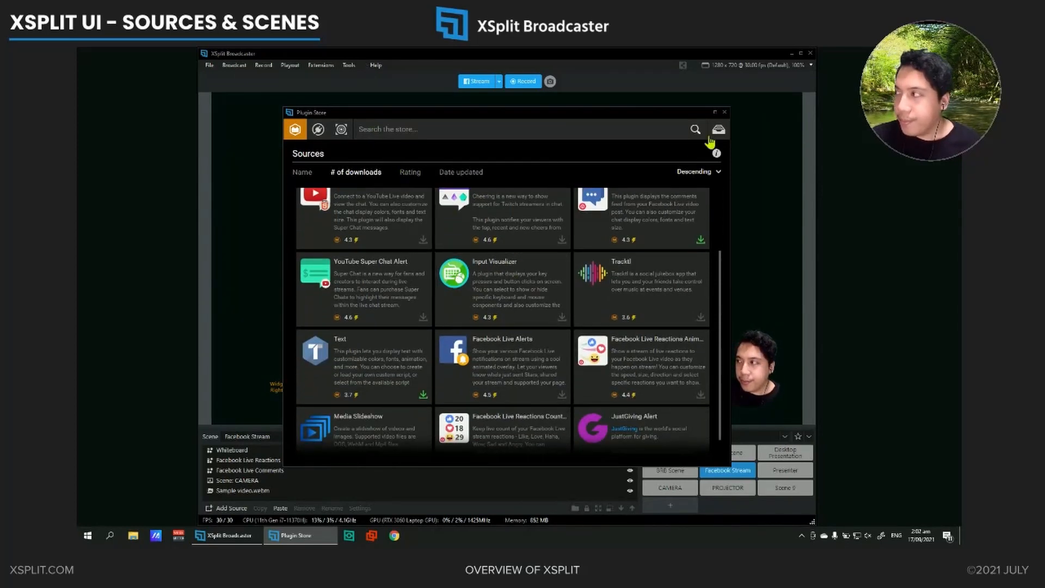
pyautogui.click(724, 112)
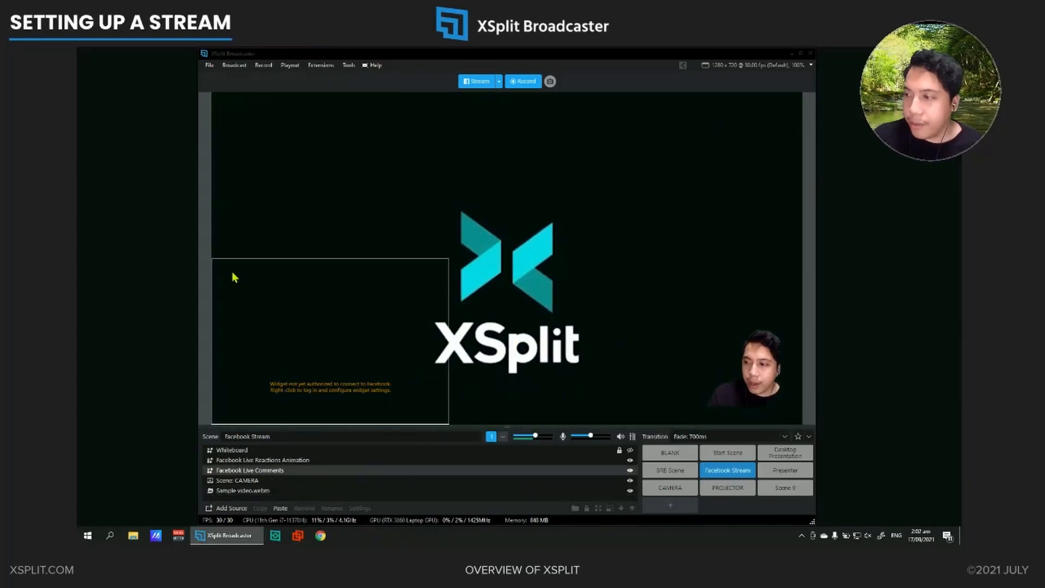
# Switch to the Start Scene and choose the existing Facebook Live account as the streaming output
pyautogui.click(720, 453)
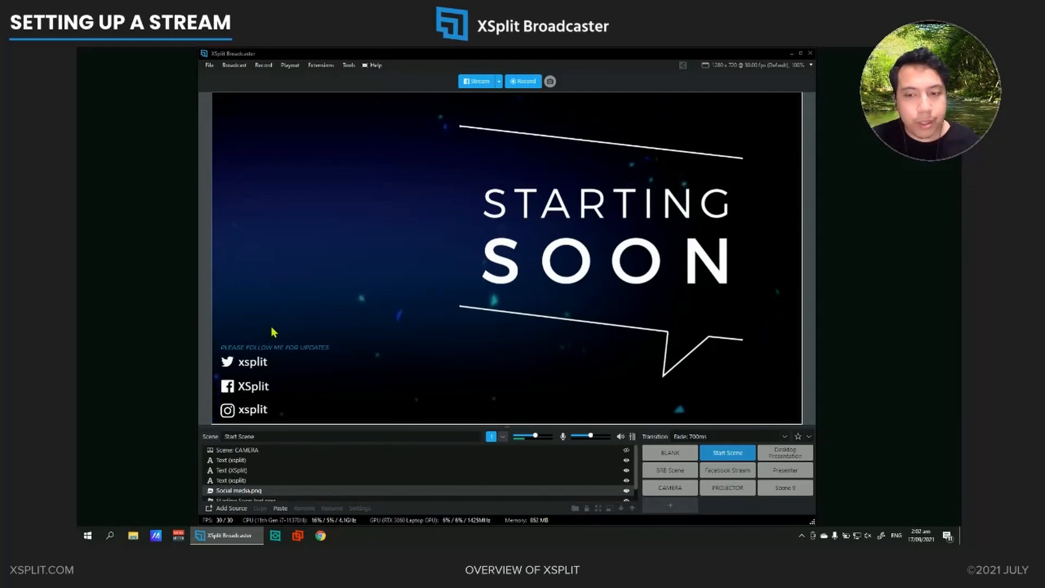
pyautogui.click(210, 322)
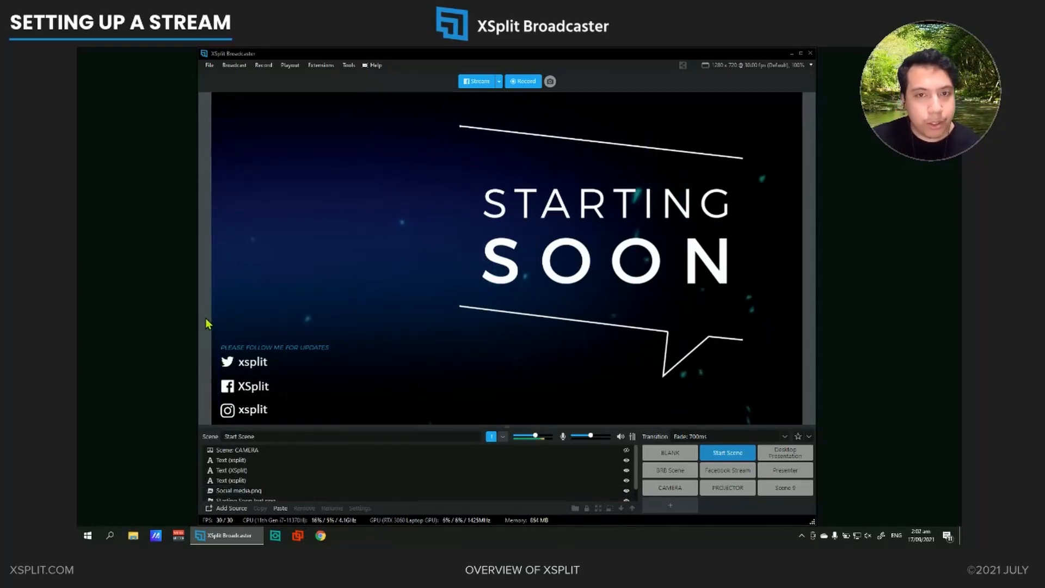
pyautogui.click(210, 310)
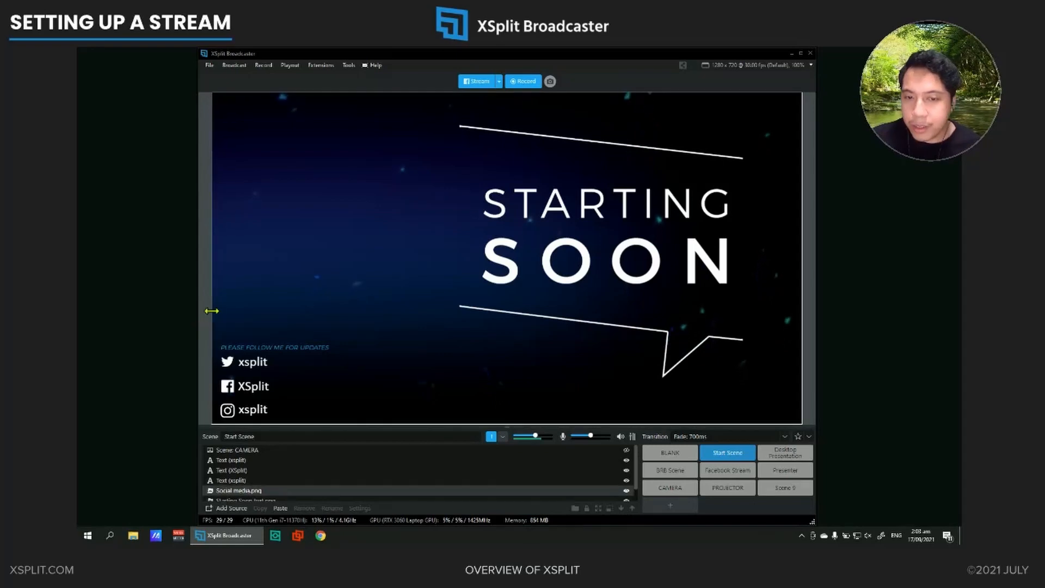
pyautogui.click(475, 94)
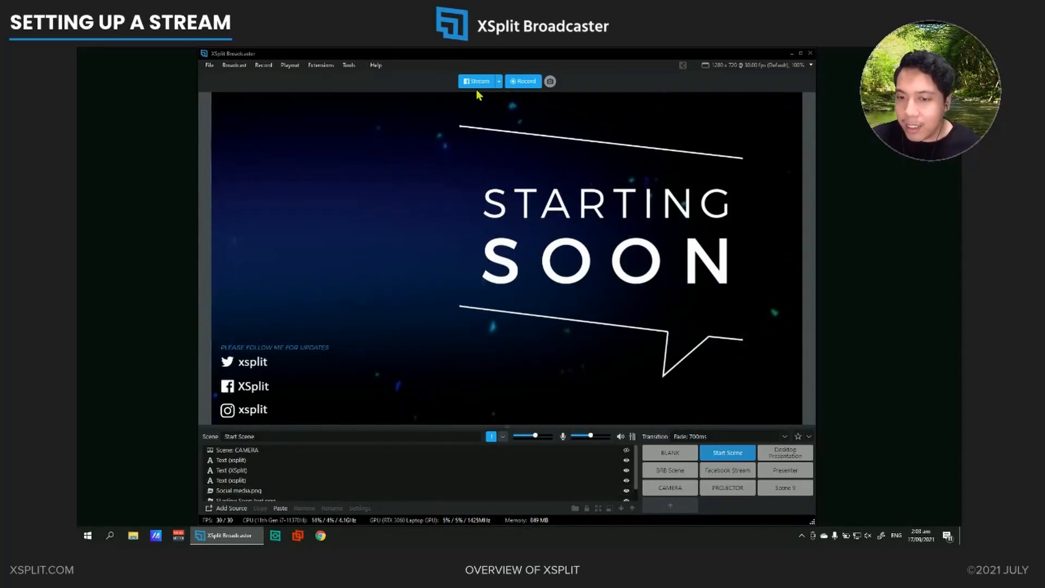
pyautogui.click(498, 81)
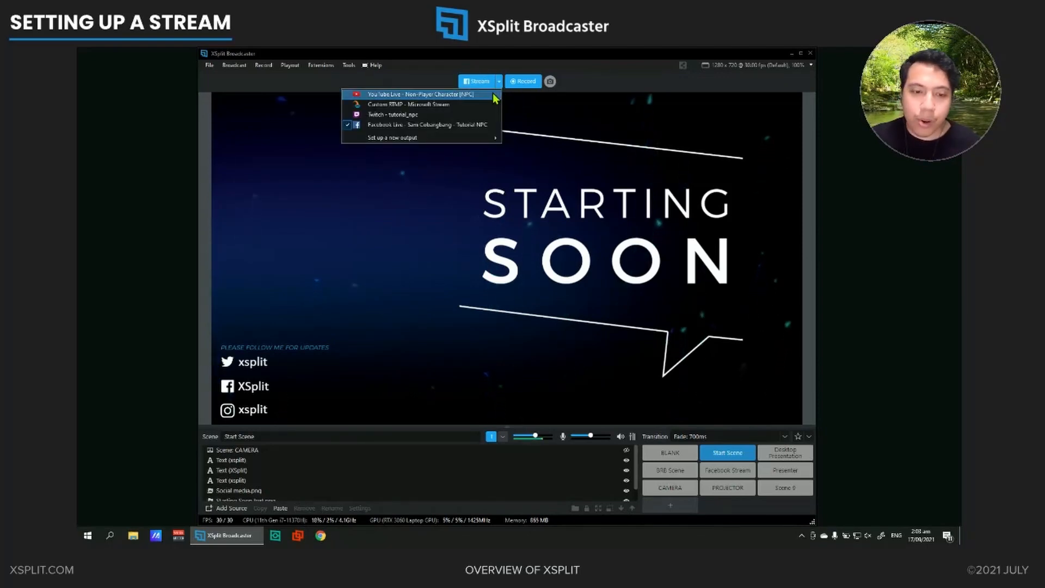
pyautogui.click(477, 126)
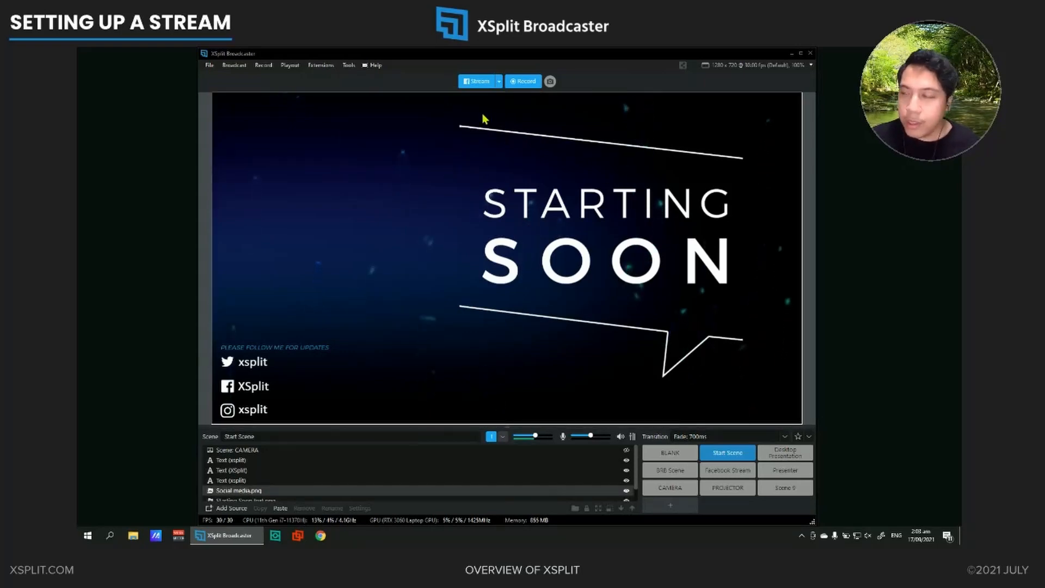
# Open the Facebook Live broadcast details and enter "Title" as the title and "Description here" as the description
pyautogui.click(479, 82)
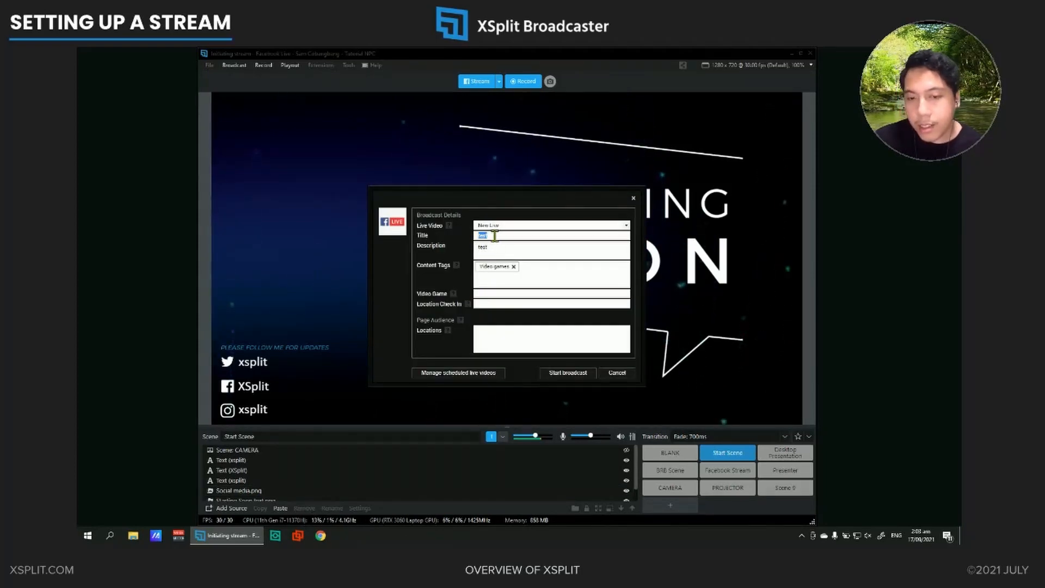
pyautogui.doubleClick(506, 250)
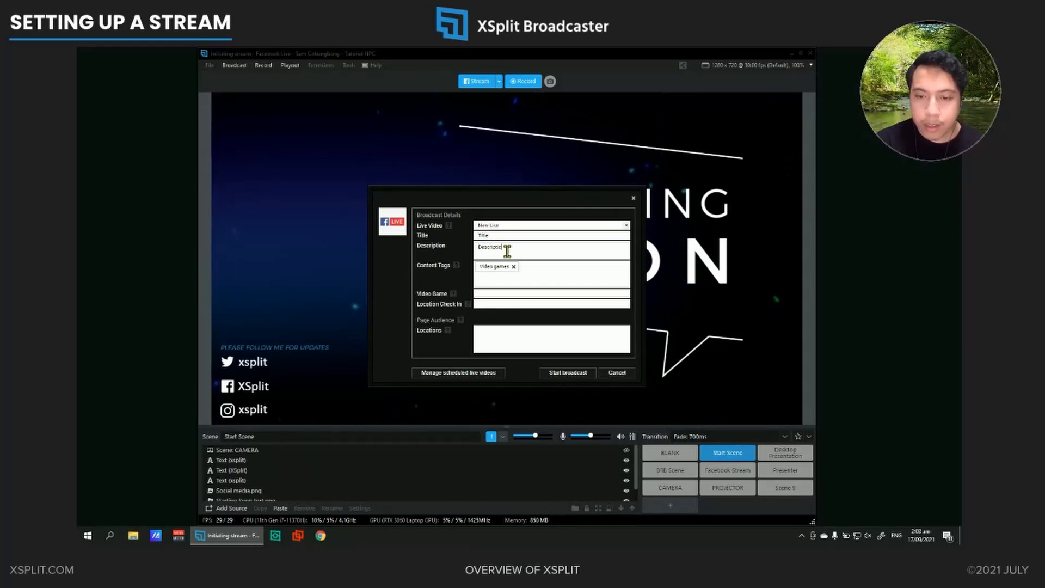
pyautogui.write('here')
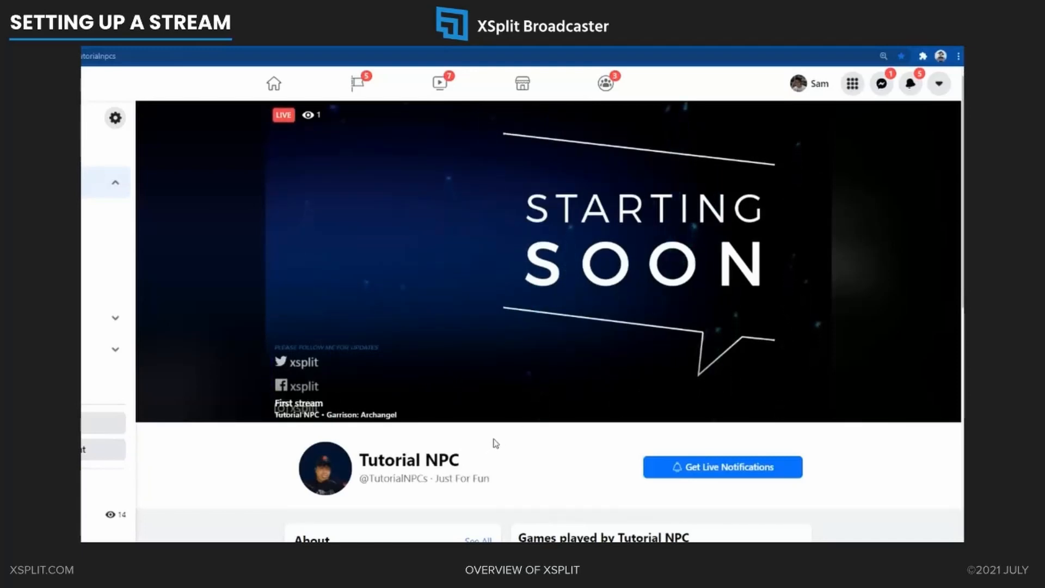
# Switch from the Facebook page back to XSplit Broadcaster and end the live stream
pyautogui.hotkey('alt', 'Tab')
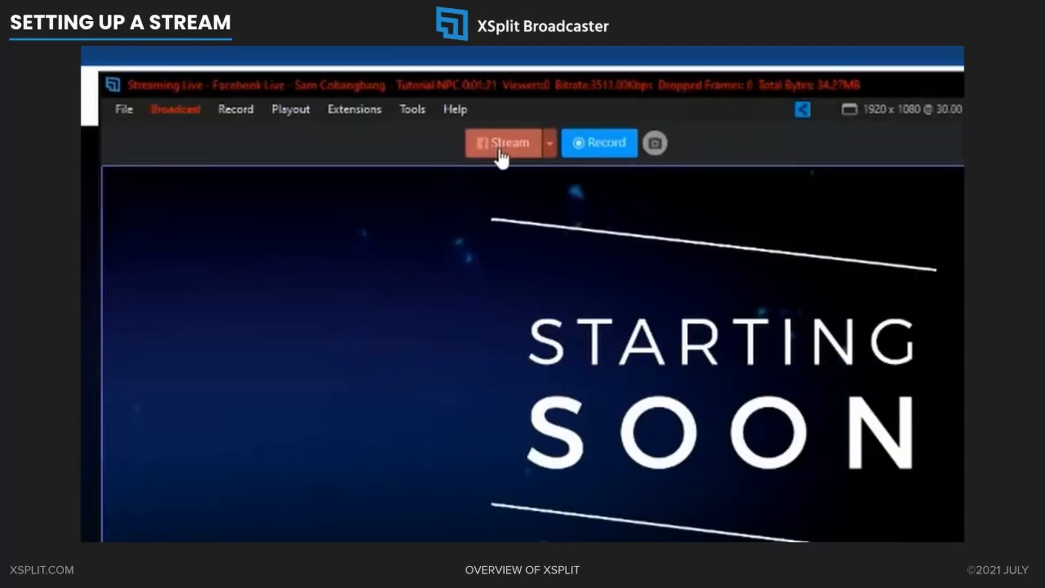
pyautogui.click(500, 150)
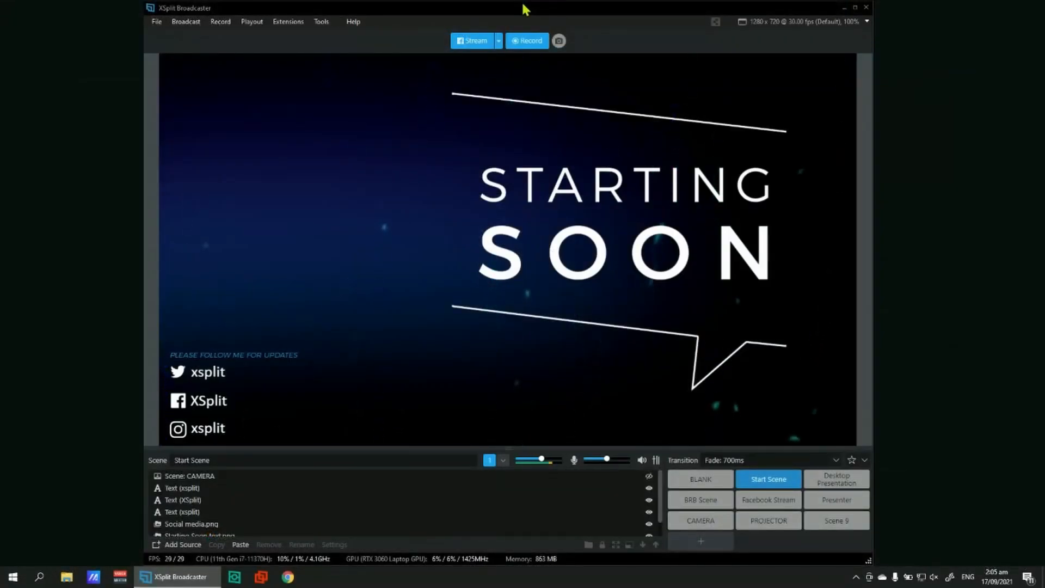
# Open the audio device settings from the Audio Mixer, review the System Sound options and the microphone, and close the settings
pyautogui.click(656, 460)
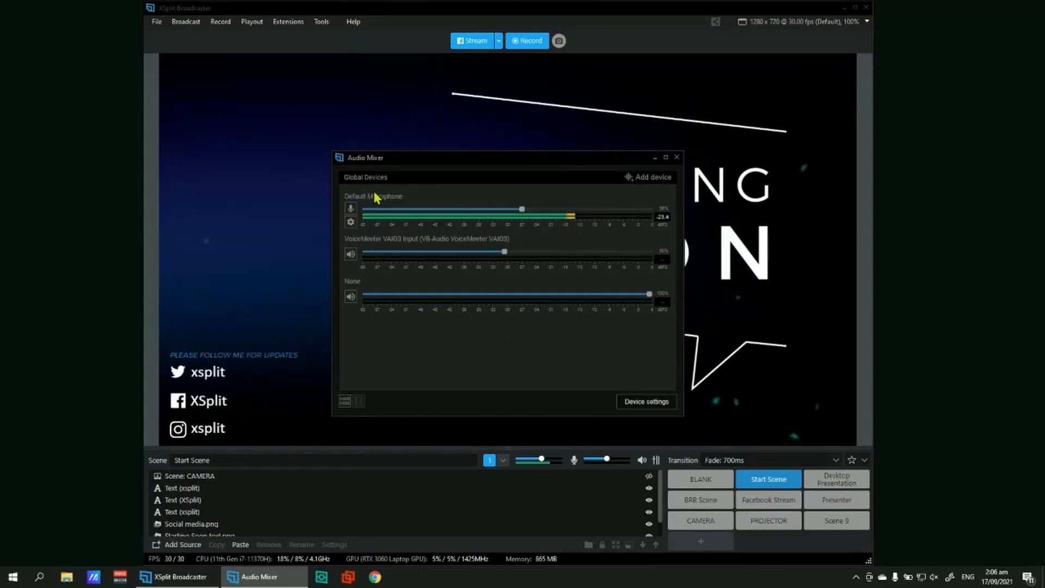
pyautogui.click(632, 404)
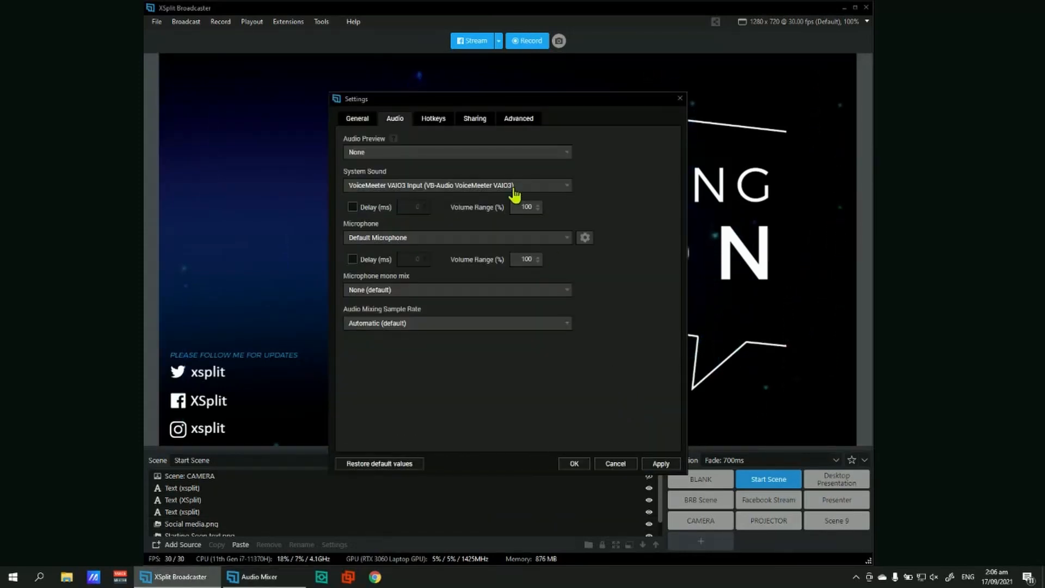
pyautogui.click(509, 186)
pyautogui.scroll(1, 381, 212)
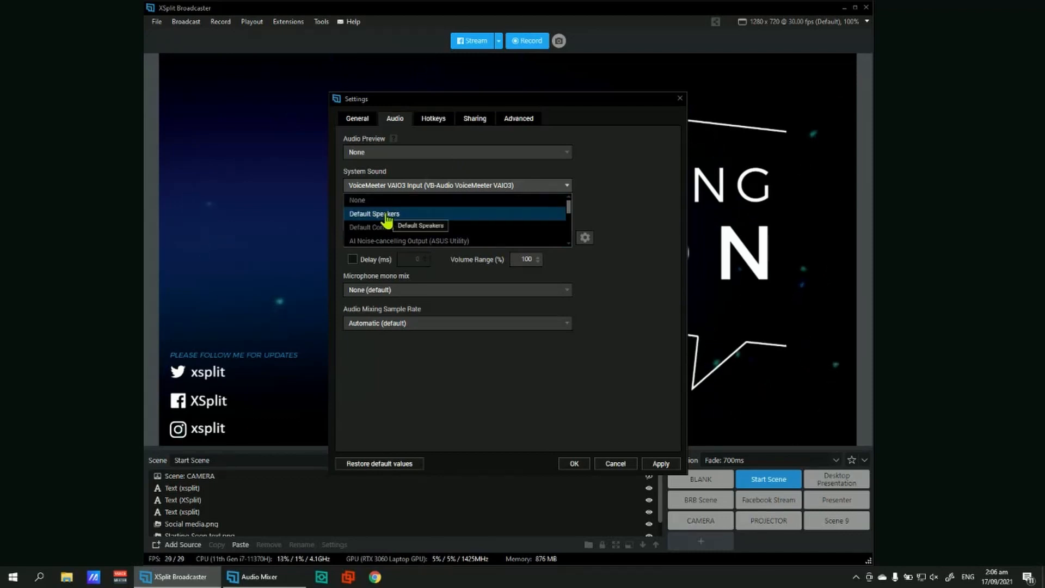
pyautogui.click(338, 193)
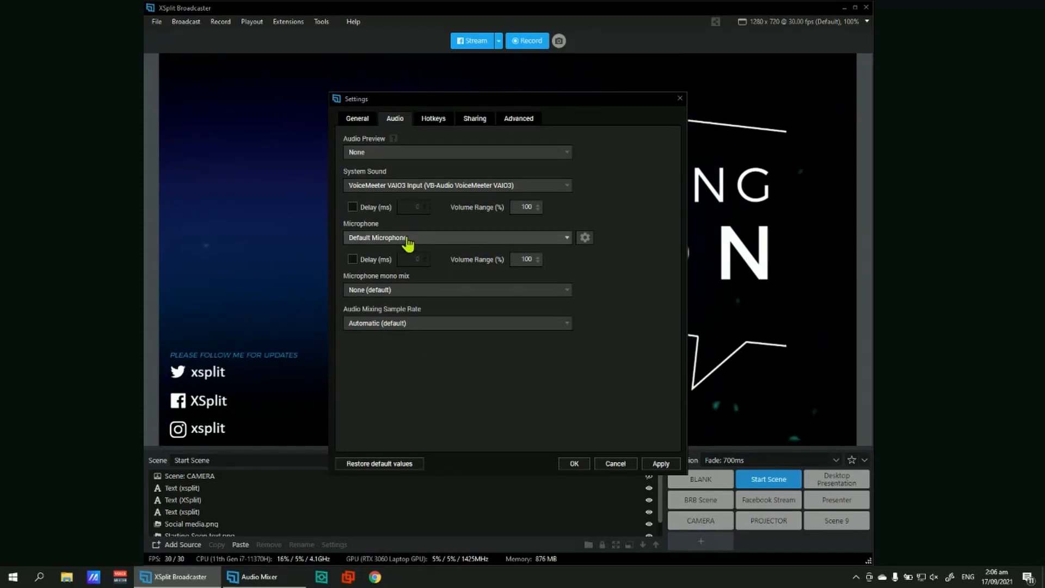
pyautogui.click(577, 464)
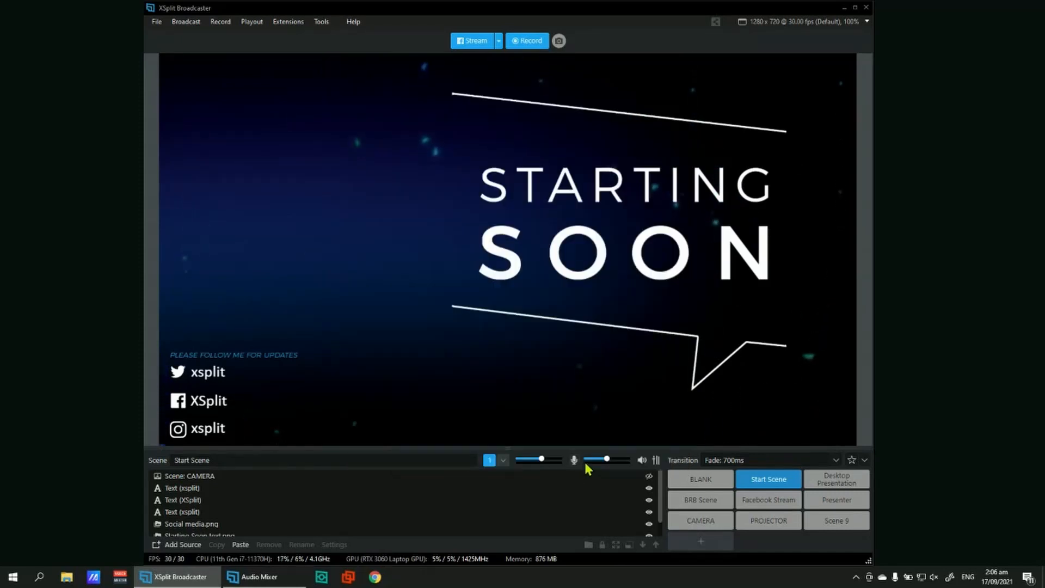
# Check which playback and recording devices can be added in the Audio Mixer, and close the mixer
pyautogui.click(656, 459)
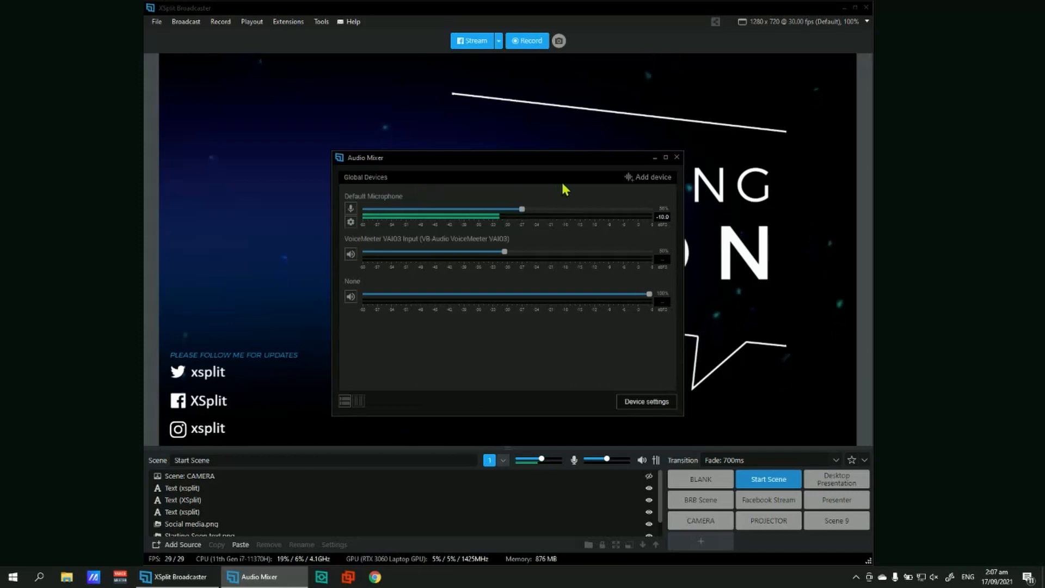
pyautogui.click(646, 182)
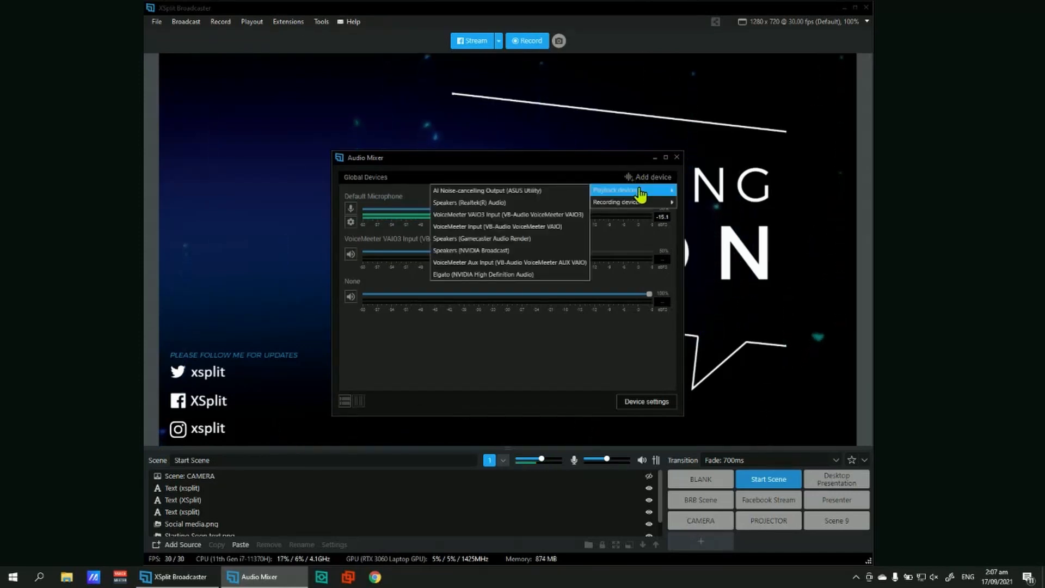
pyautogui.moveTo(640, 201)
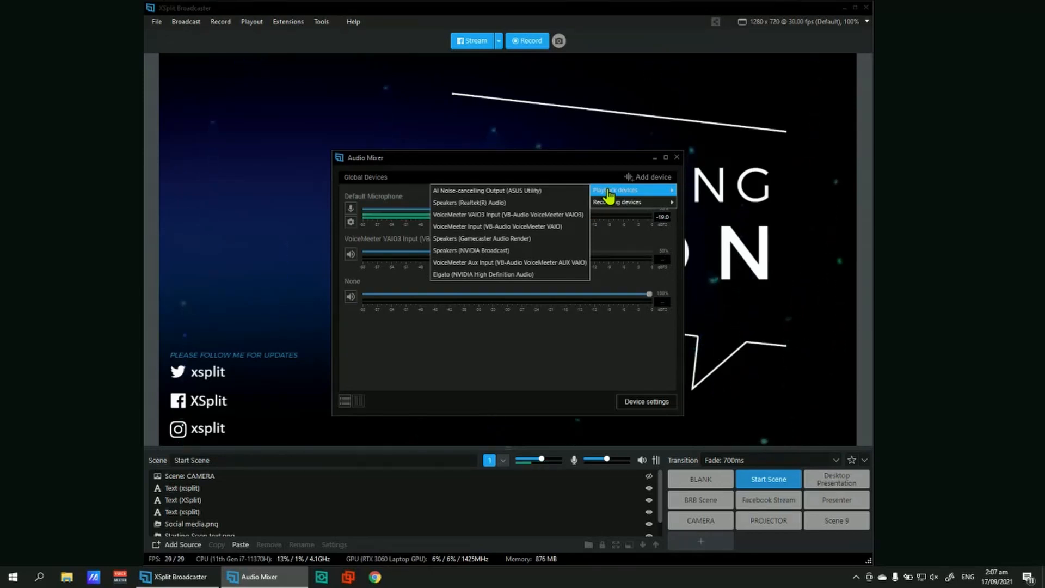
pyautogui.click(656, 170)
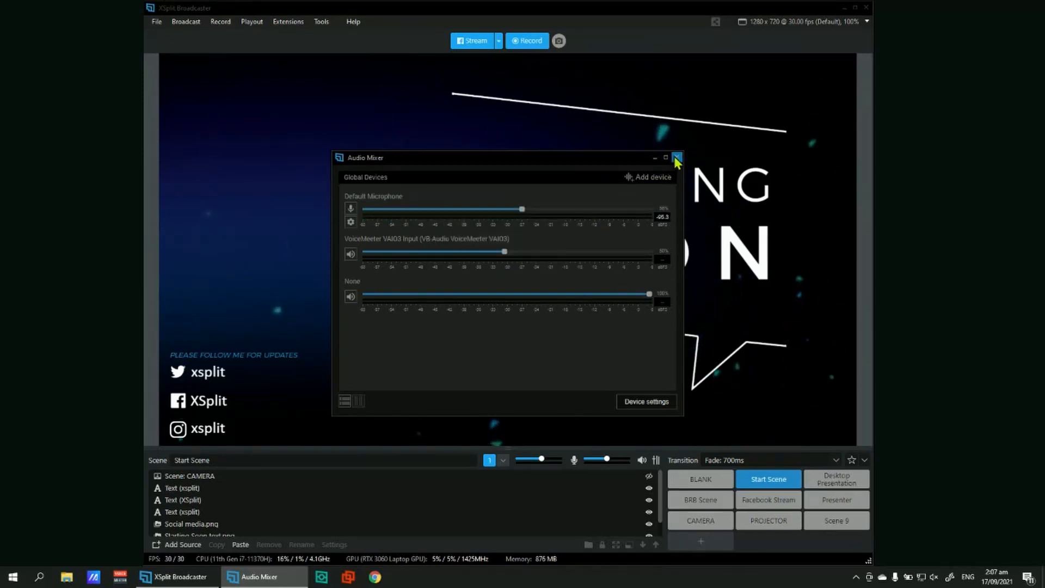
pyautogui.click(676, 157)
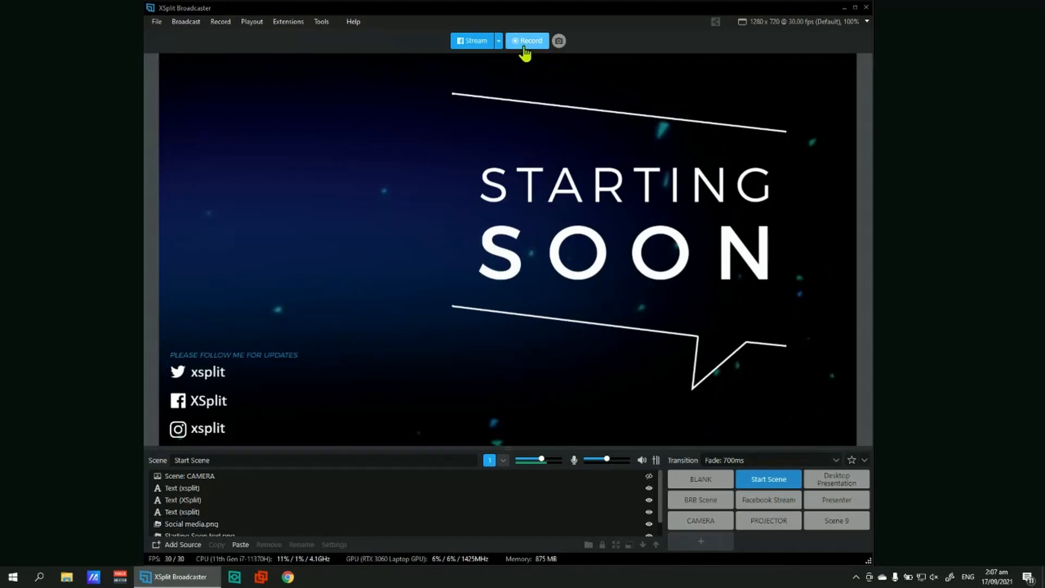
# Show the saved local recordings and inspect the details of the 2021-06-29_19-38-08 video
pyautogui.click(156, 23)
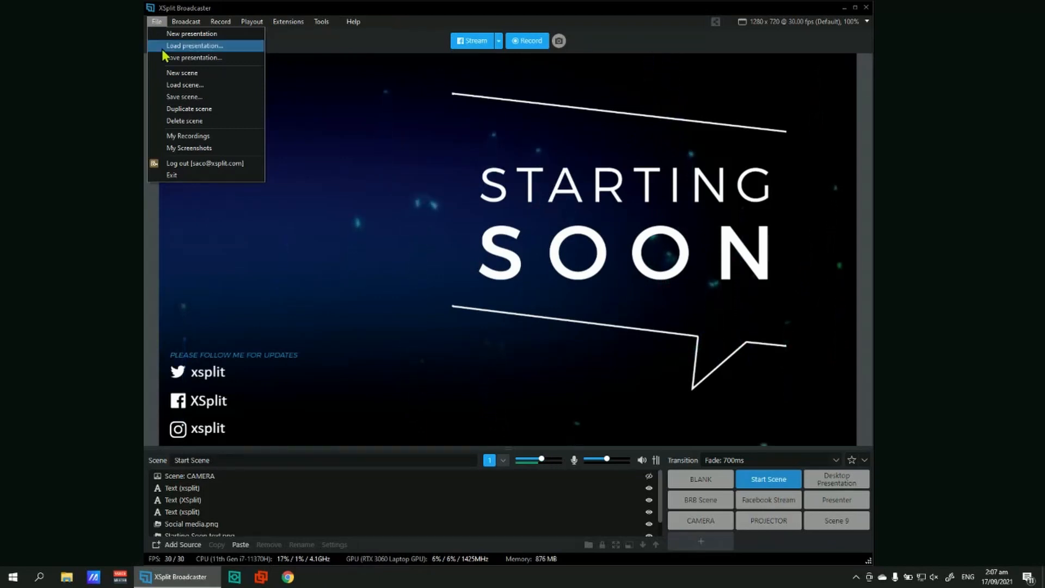
pyautogui.click(164, 22)
pyautogui.click(163, 23)
pyautogui.click(185, 137)
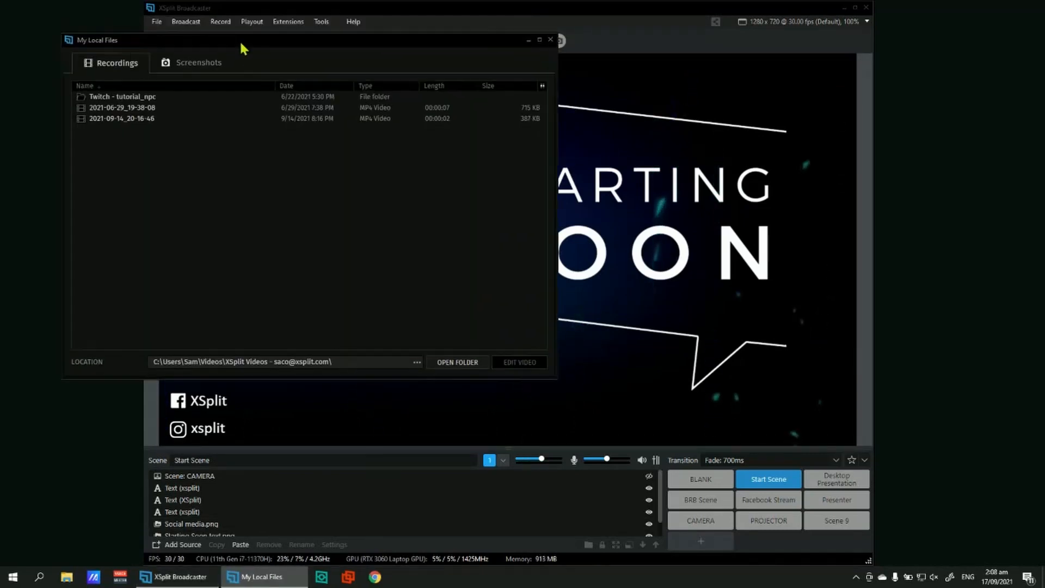
pyautogui.click(144, 122)
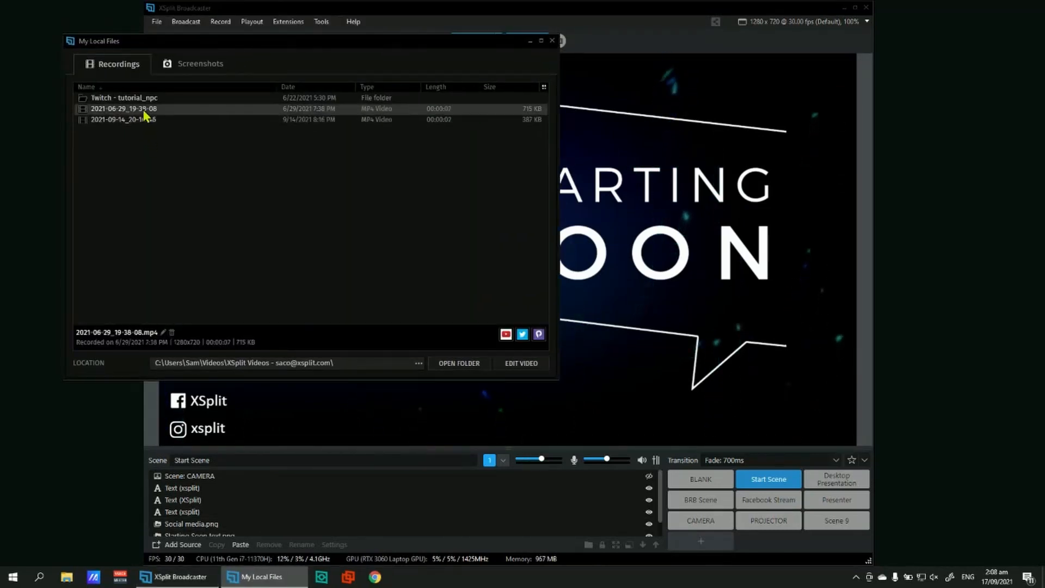
pyautogui.click(144, 148)
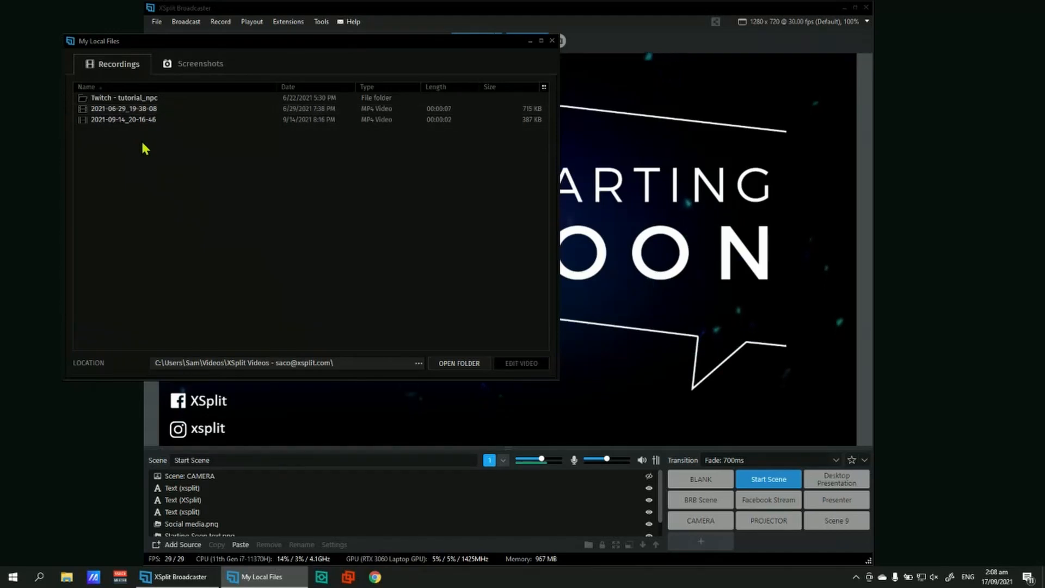
# Look at the folder choices for the recordings' save location, and close the local files window
pyautogui.click(419, 369)
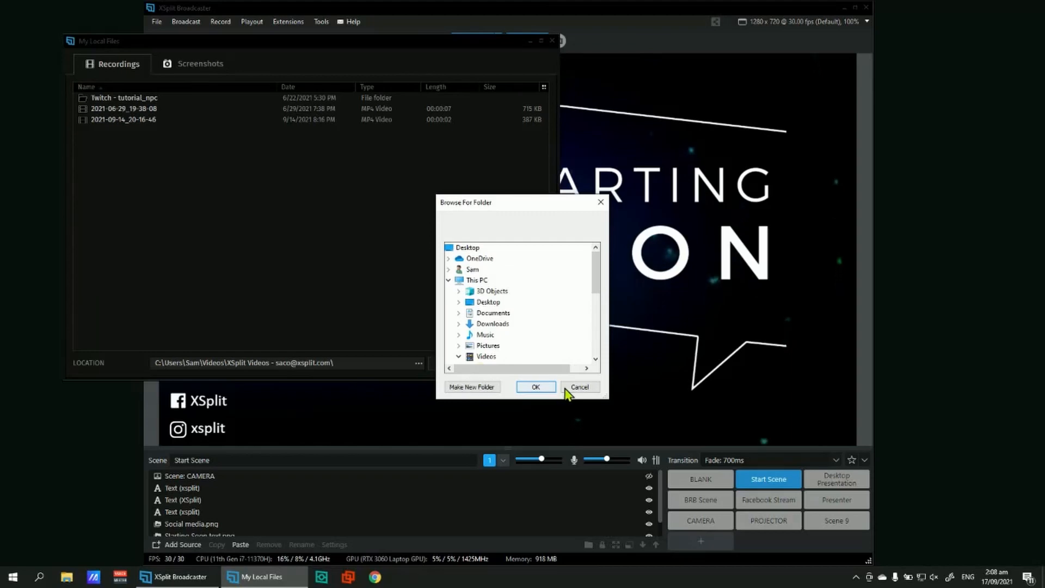
pyautogui.click(551, 388)
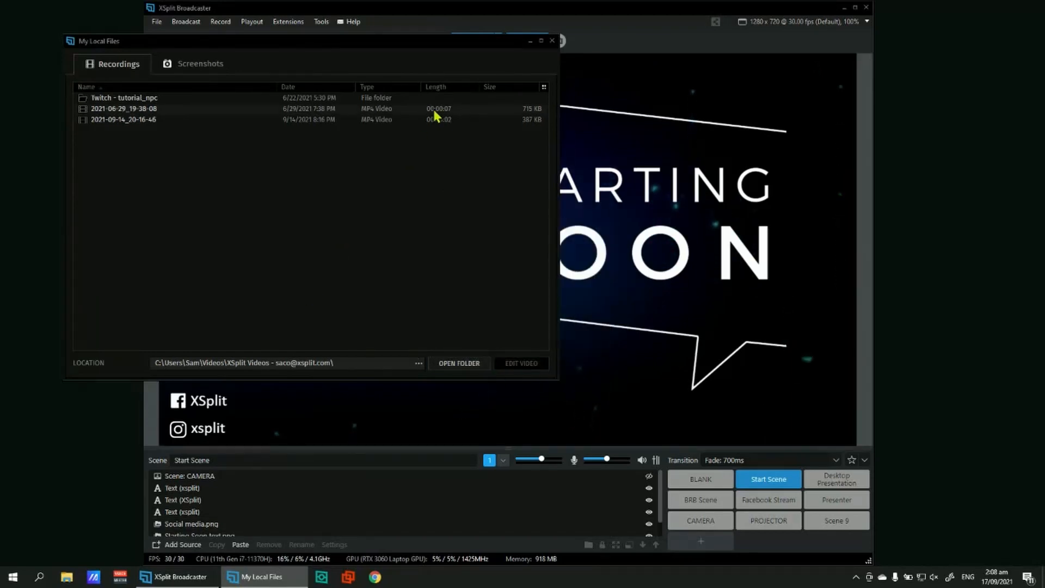
pyautogui.click(551, 42)
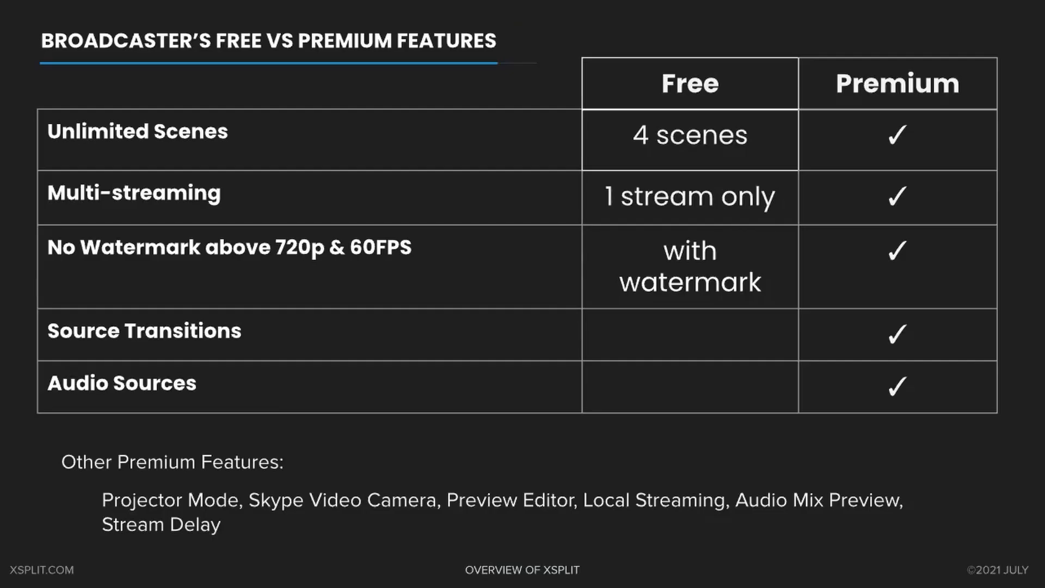